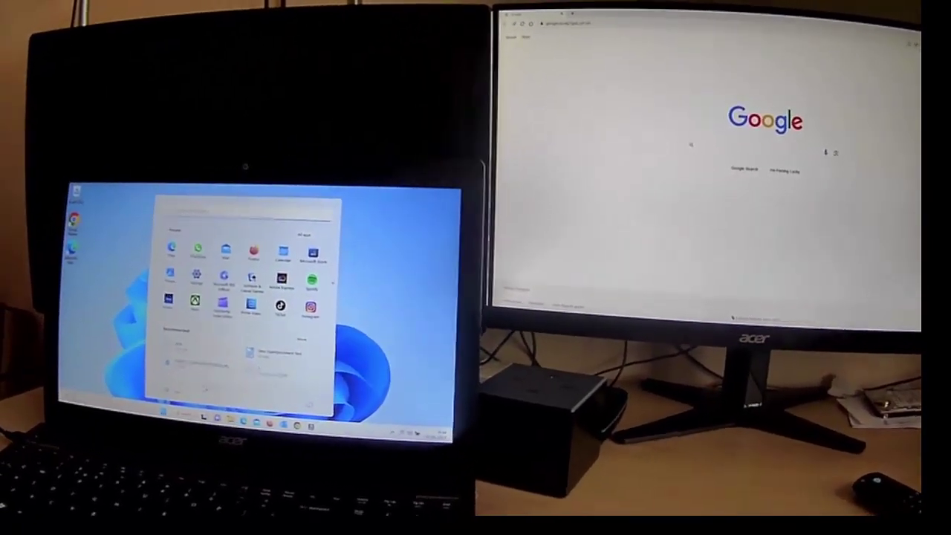
# - Dismiss the laptop's Start menu so its desktop shows beside the Google page on the monitor
pyautogui.press('super')
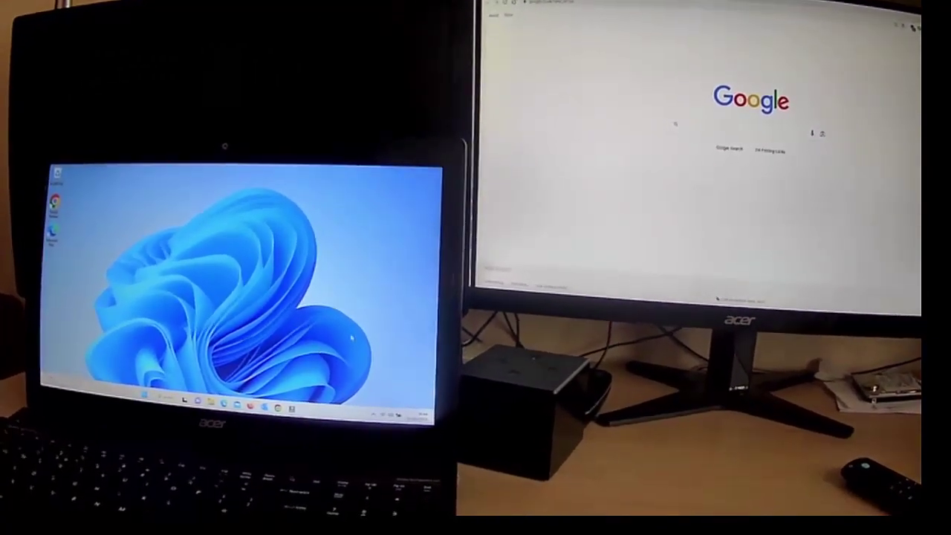
pyautogui.press('super')
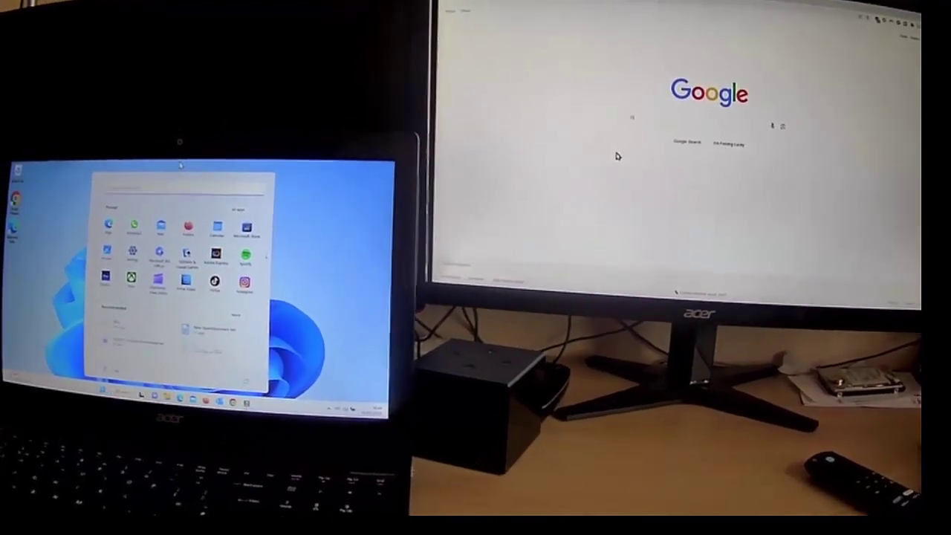
pyautogui.click(338, 355)
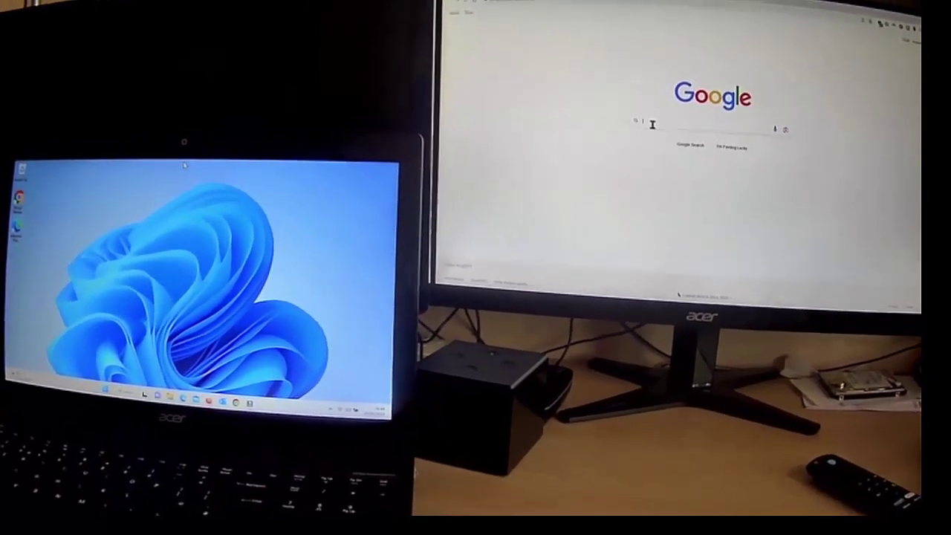
# - Search Google for bbc and open the BBC News article on UK net migration
pyautogui.click(653, 124)
pyautogui.write('bbc')
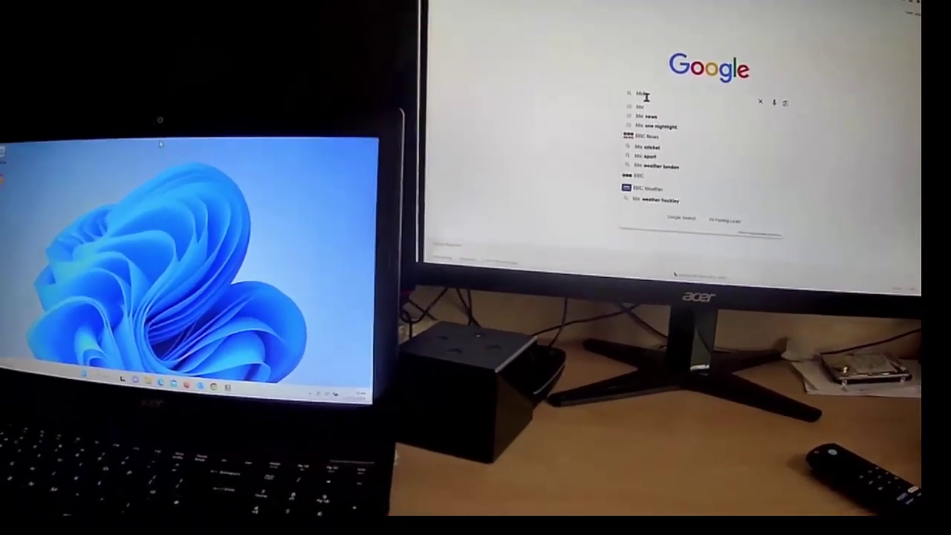
pyautogui.press('Return')
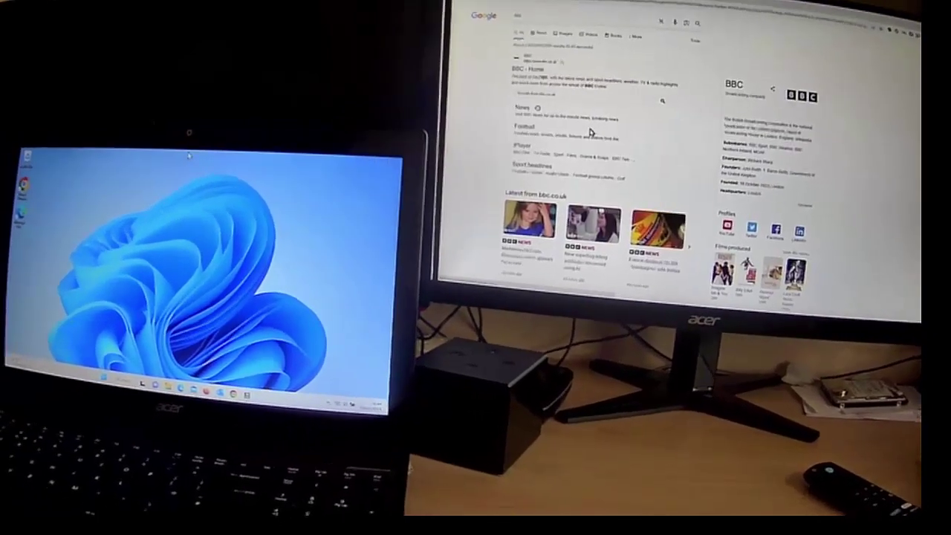
pyautogui.click(538, 94)
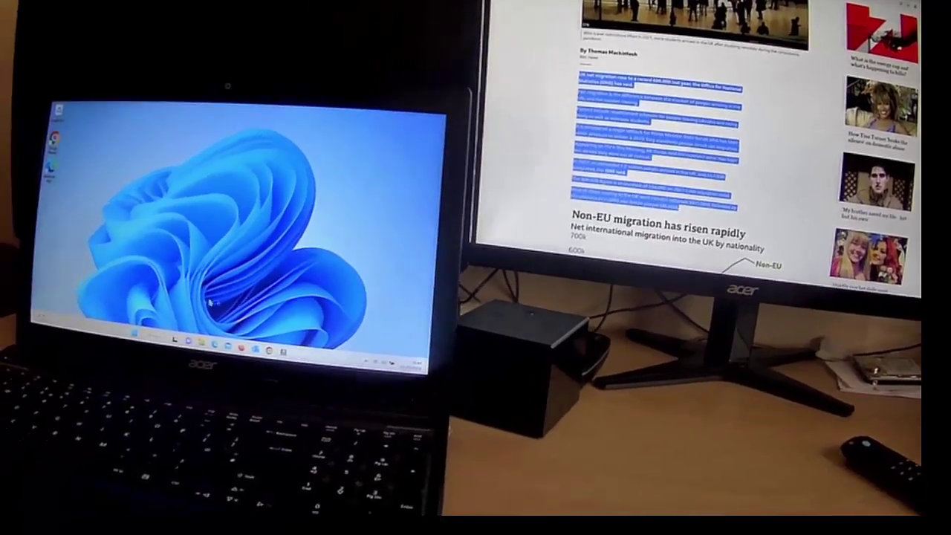
# - Launch Notepad from the laptop's Start menu and paste the copied article text into it
pyautogui.press('super')
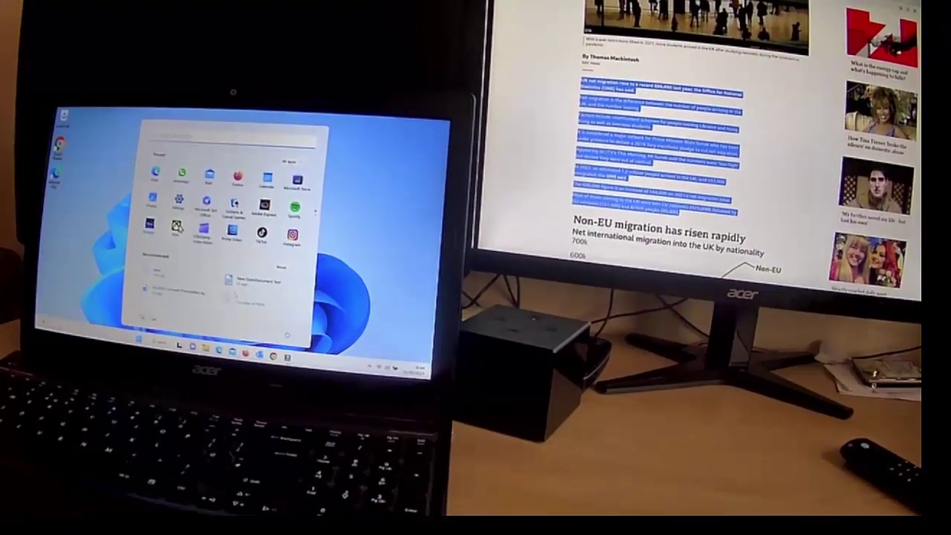
pyautogui.click(179, 223)
pyautogui.rightClick(183, 212)
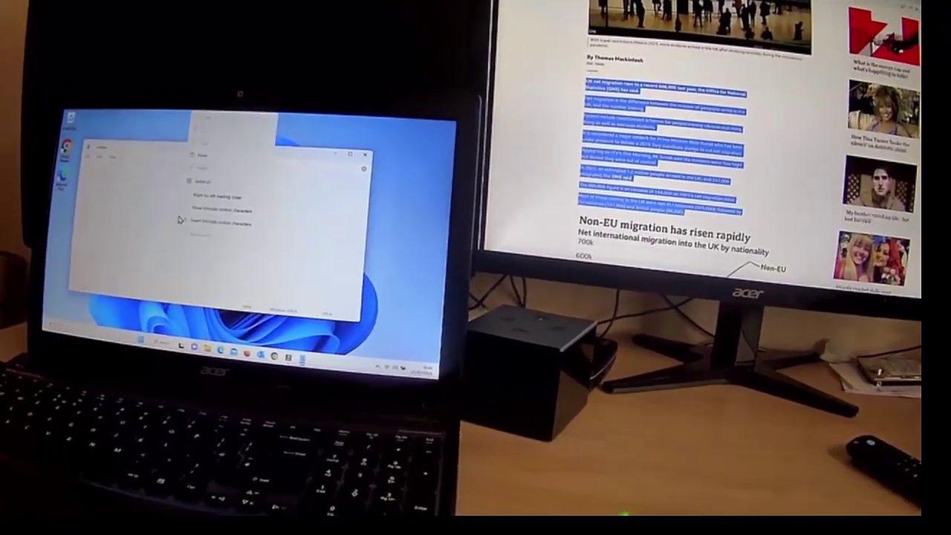
pyautogui.click(201, 154)
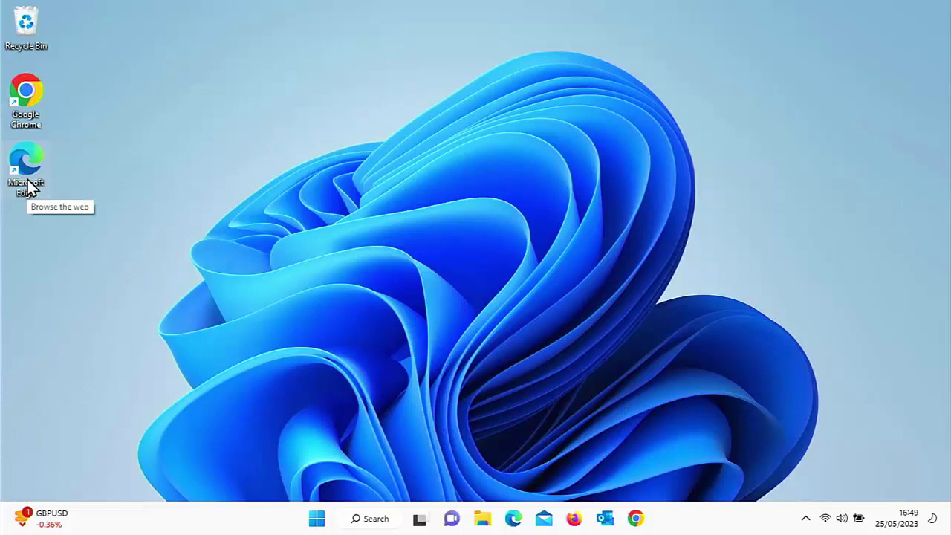
# - Launch Edge, close the Restore pages prompt, and replace the google.co.uk address with aka.ms/installpowertoys
pyautogui.doubleClick(28, 187)
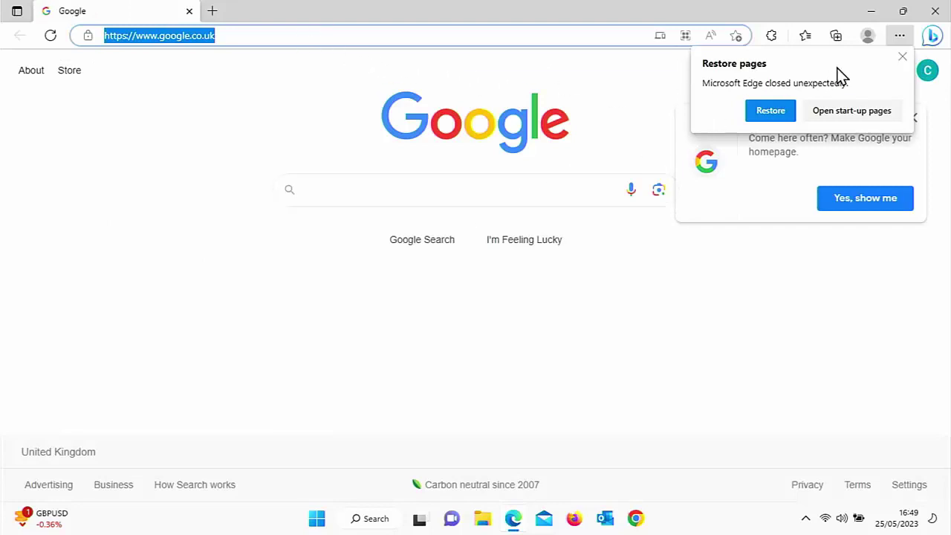
pyautogui.click(902, 58)
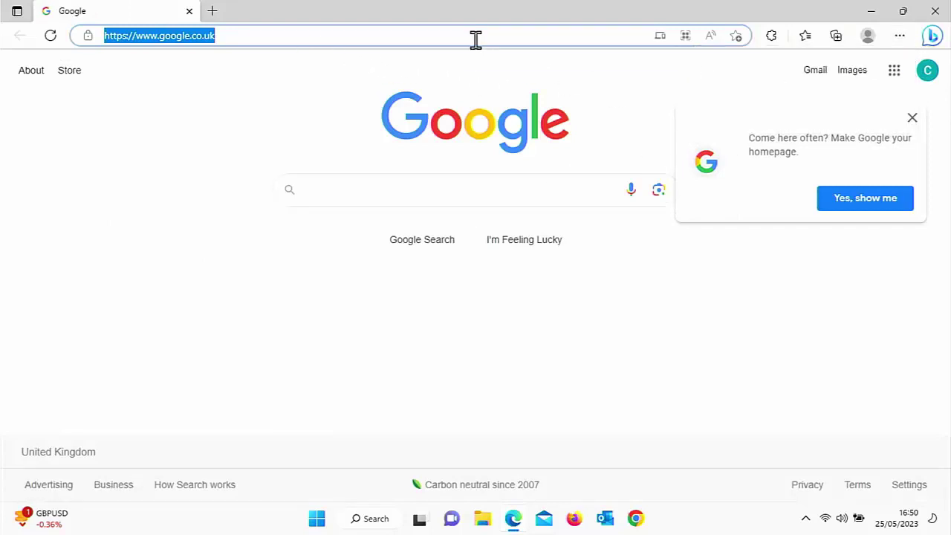
pyautogui.click(398, 35)
pyautogui.moveTo(397, 35); pyautogui.dragTo(15, 37)
pyautogui.press('BackSpace')
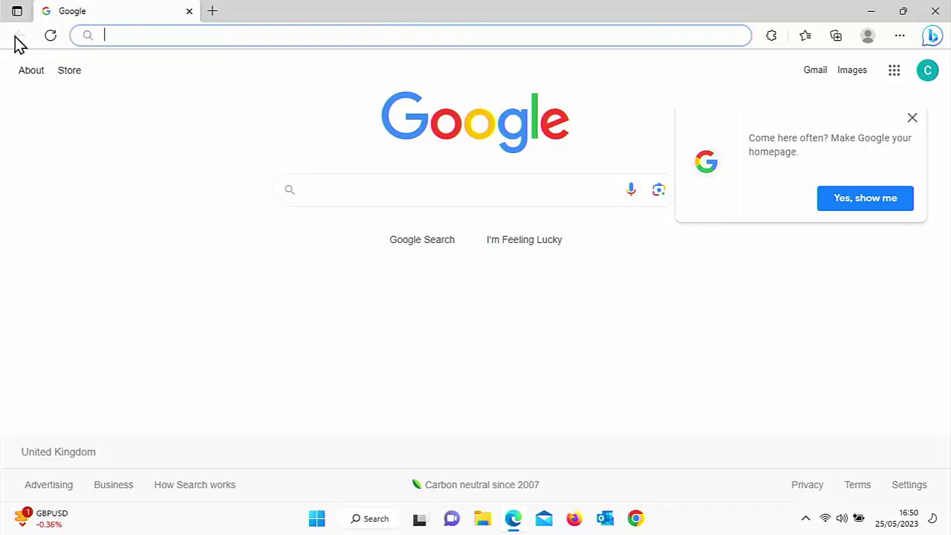
pyautogui.write('aka.m')
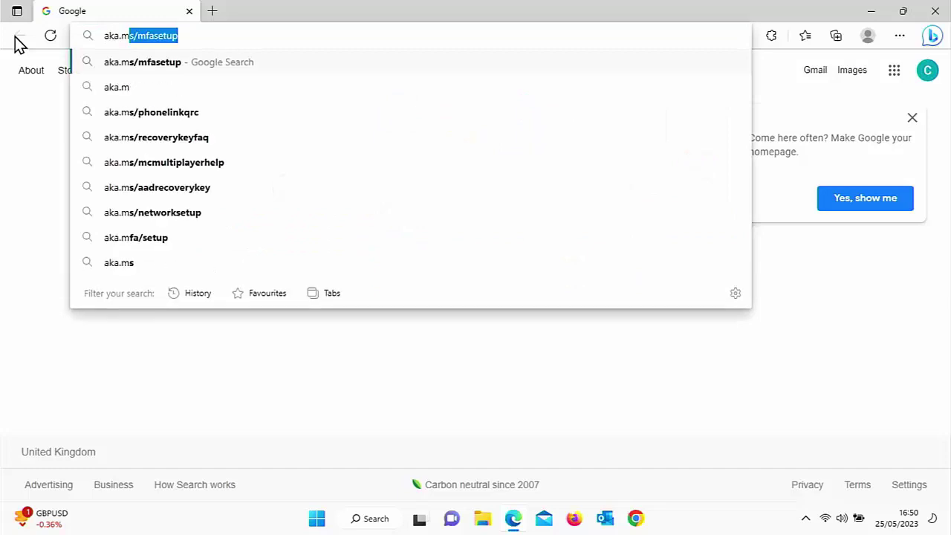
pyautogui.write('s/')
pyautogui.write('installpowertoys')
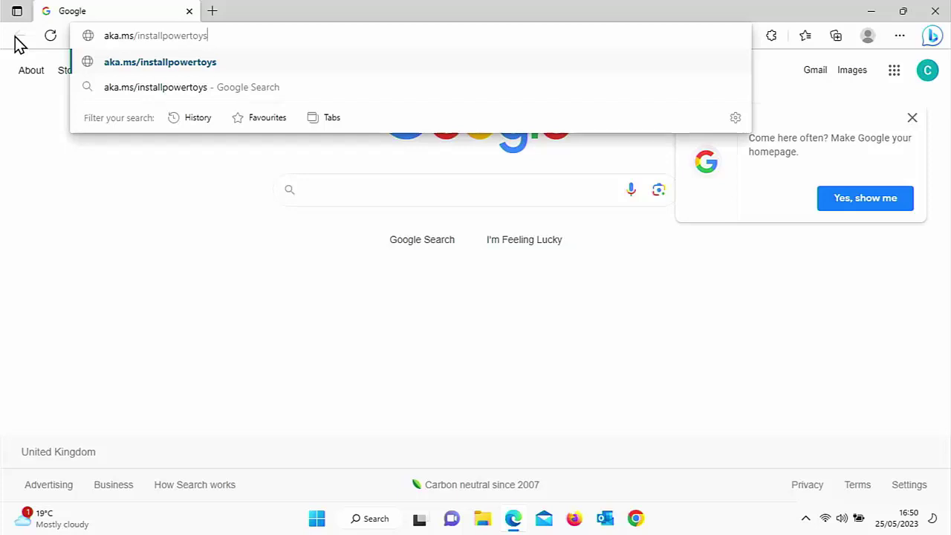
# - Go to aka.ms/installpowertoys and download PowerToysSetup-0.70.0-x64.exe from the v0.70.0 release page
pyautogui.press('Return')
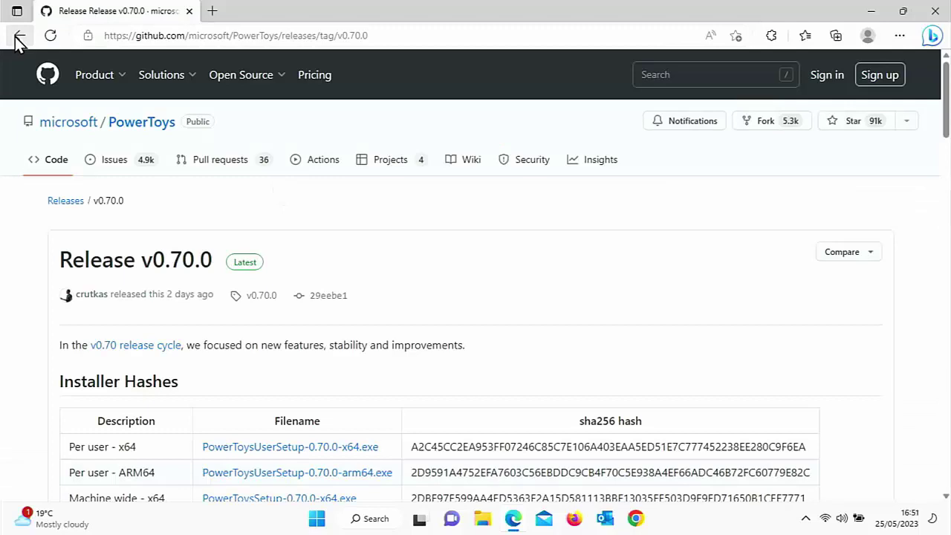
pyautogui.scroll(-2, 556, 304)
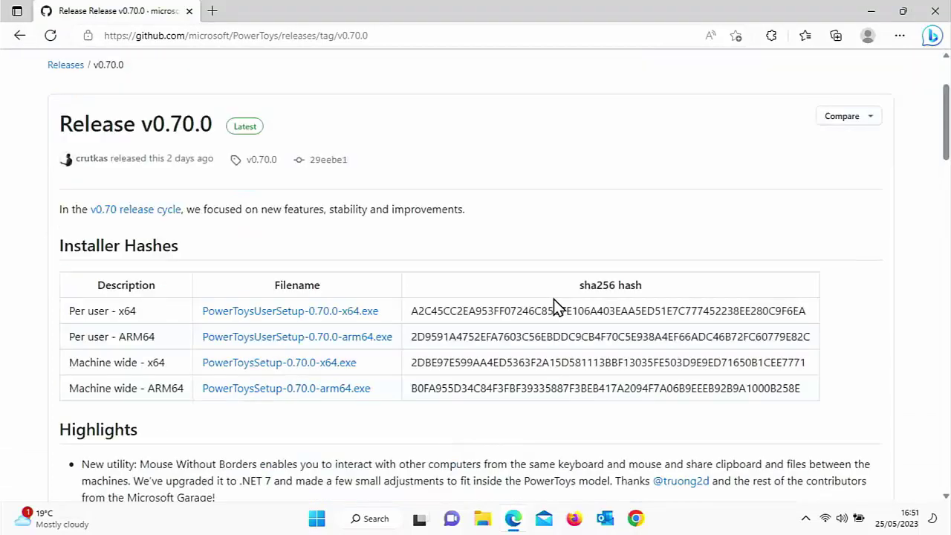
pyautogui.scroll(-1, 554, 311)
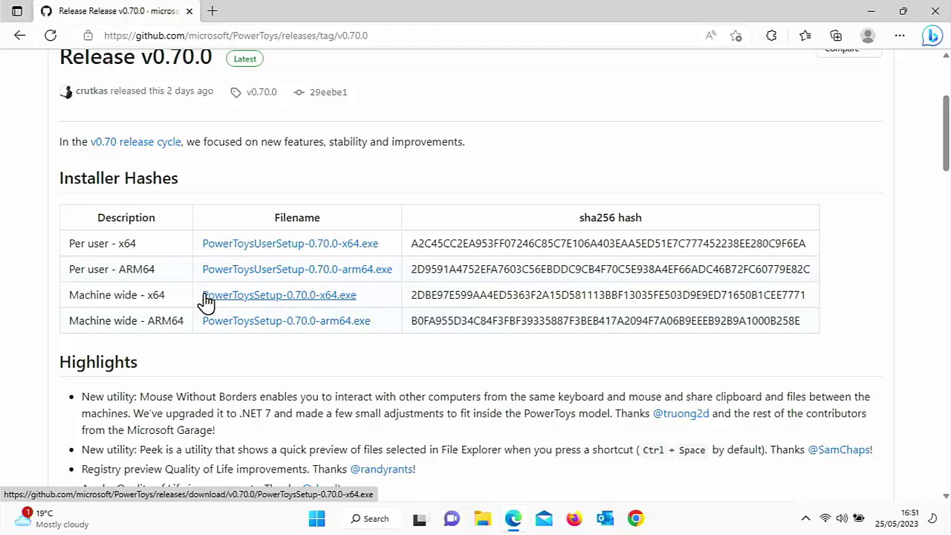
pyautogui.click(248, 295)
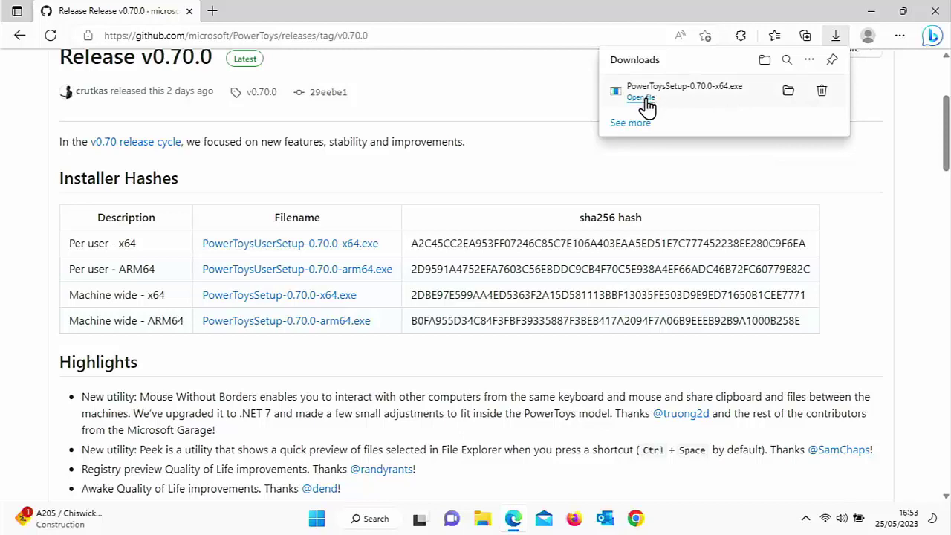
# - Close Edge and run PowerToysSetup-0.70.0-x64 from File Explorer's Downloads folder
pyautogui.click(934, 11)
pyautogui.click(481, 521)
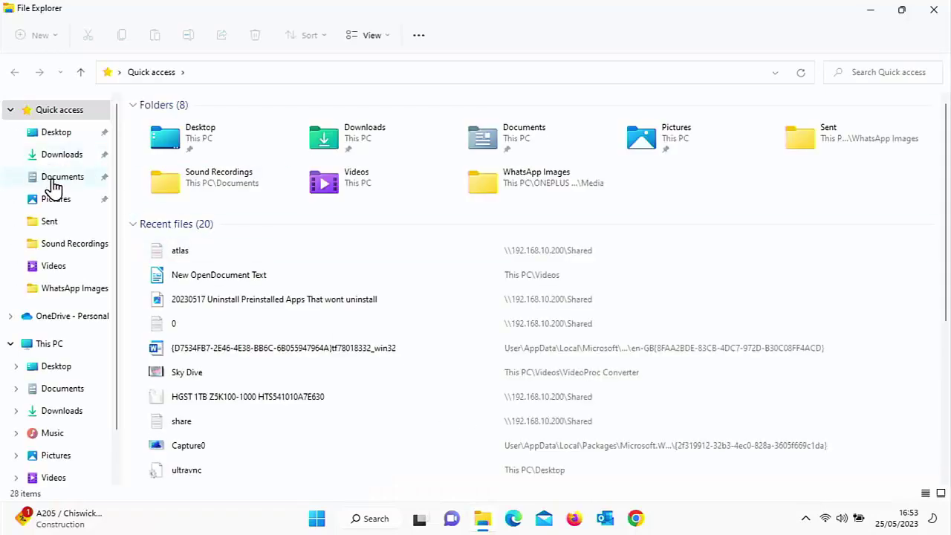
pyautogui.click(64, 156)
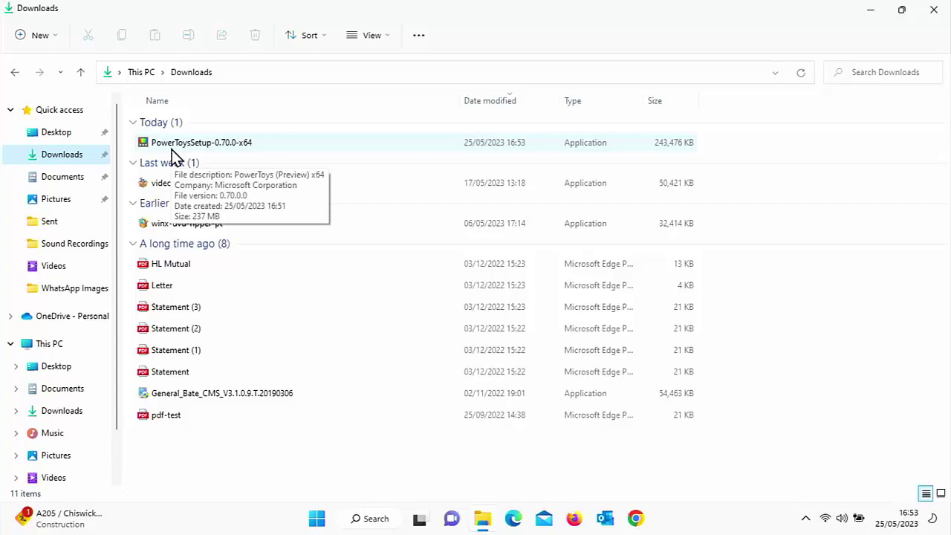
pyautogui.doubleClick(171, 149)
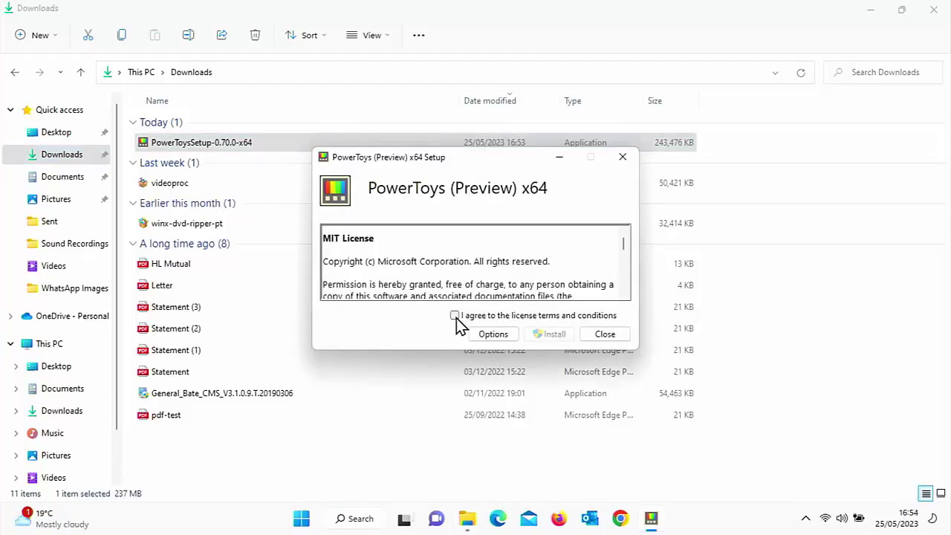
# - Agree to the license terms, install PowerToys (Preview) x64, and approve the User Account Control prompt
pyautogui.click(456, 317)
pyautogui.moveTo(624, 252); pyautogui.dragTo(622, 286)
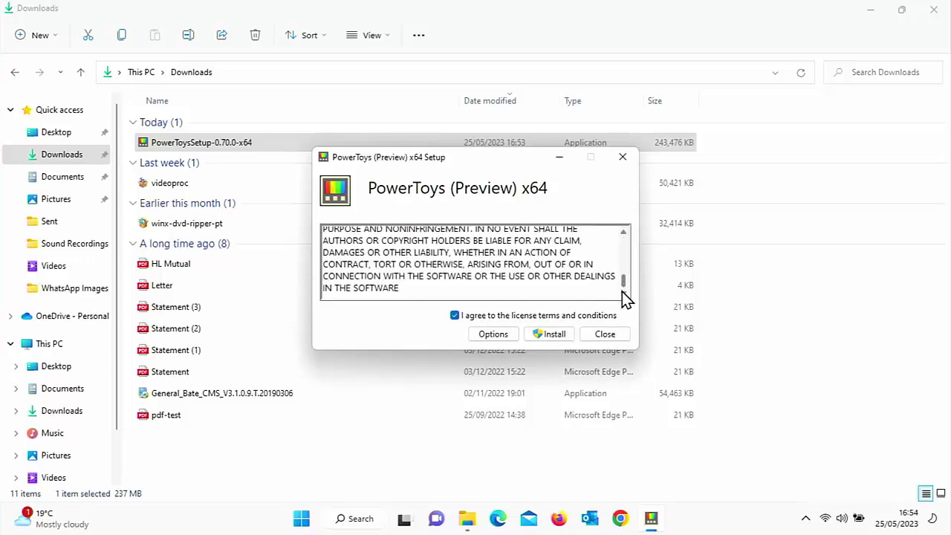
pyautogui.click(554, 336)
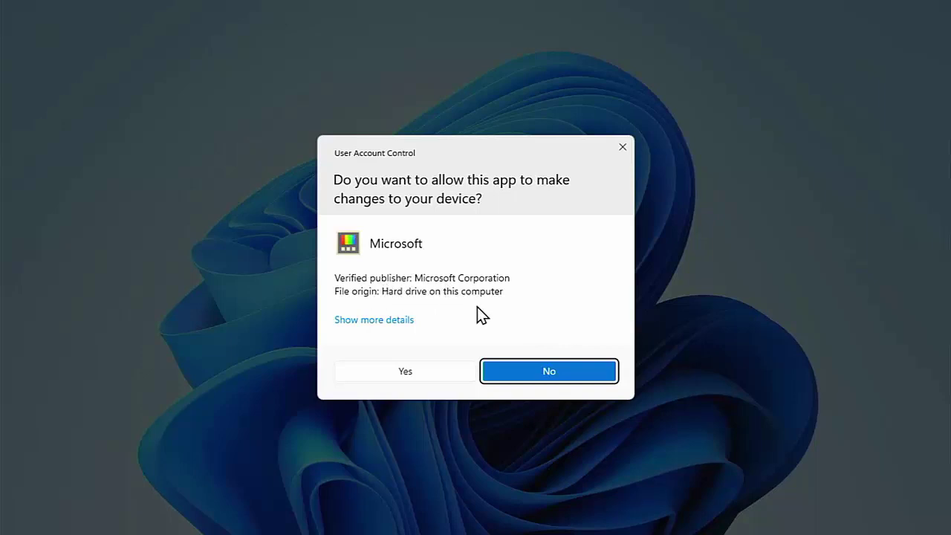
pyautogui.click(428, 374)
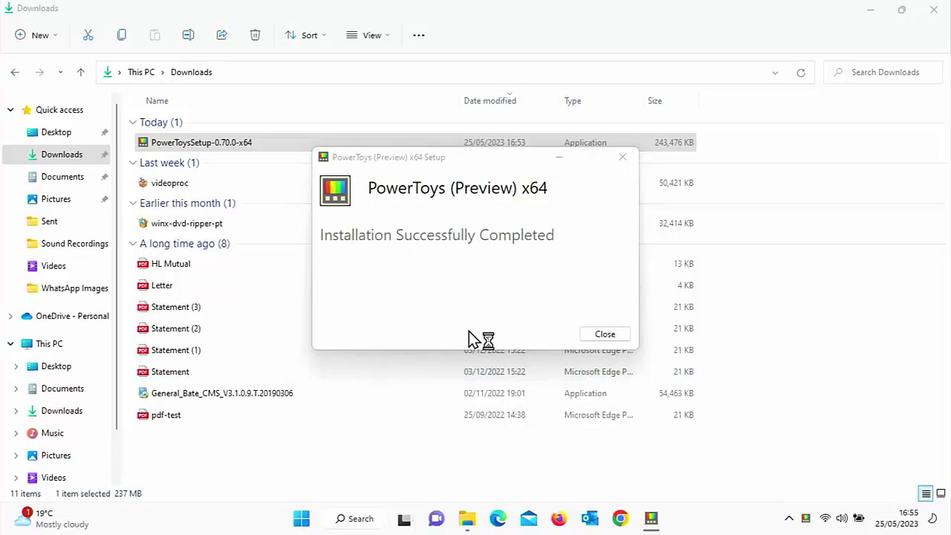
# - Close the finished installer and open PowerToys Settings from the tray, down to Administrator mode
pyautogui.click(608, 335)
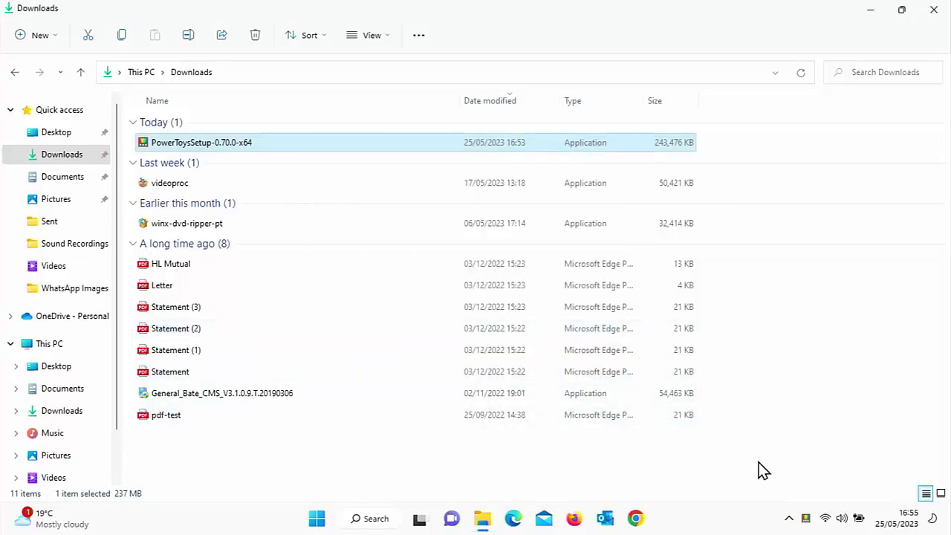
pyautogui.click(806, 519)
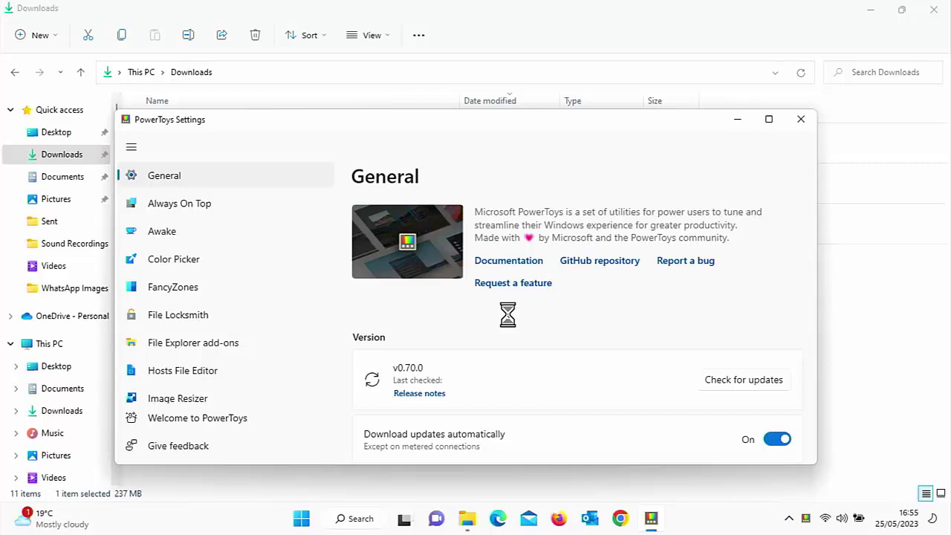
pyautogui.scroll(-3, 639, 295)
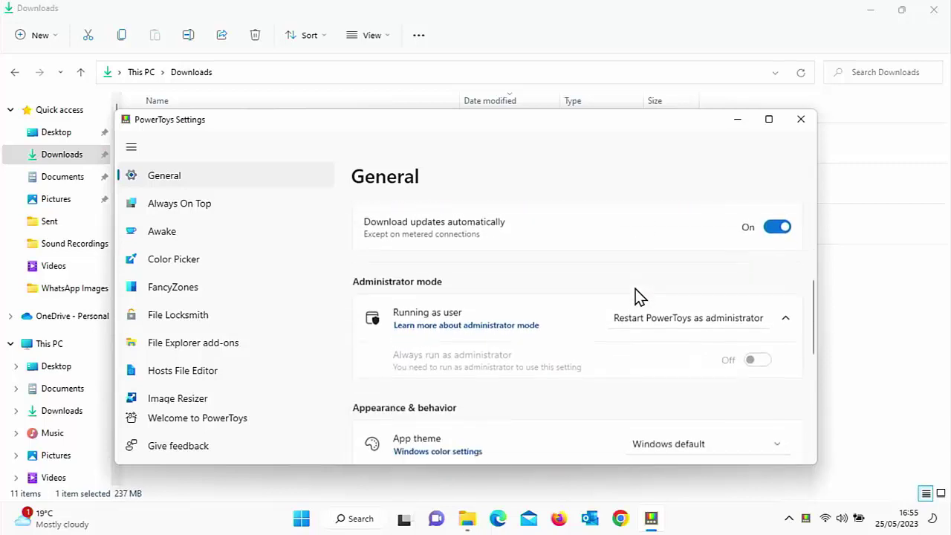
pyautogui.scroll(-1, 639, 295)
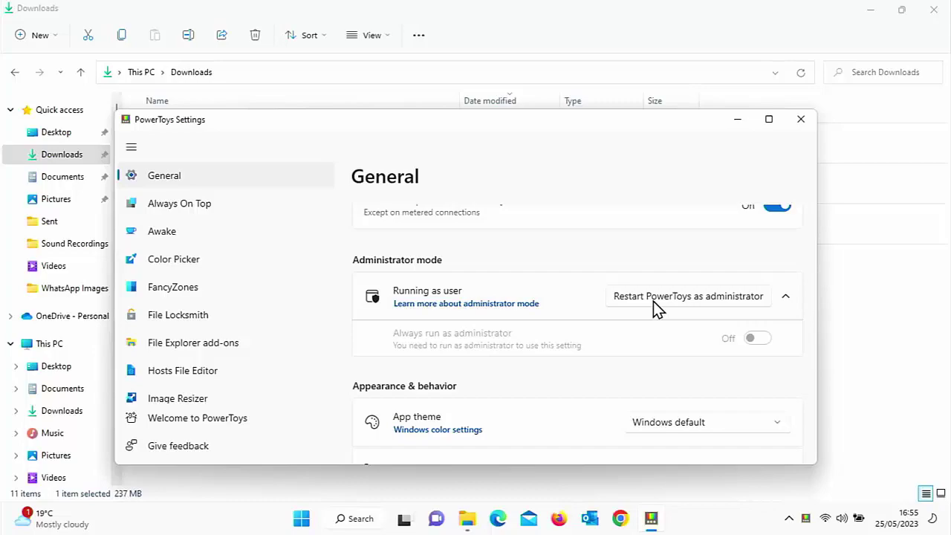
# - Restart PowerToys as administrator, approve UAC, and switch 'Always run as administrator' On
pyautogui.click(653, 301)
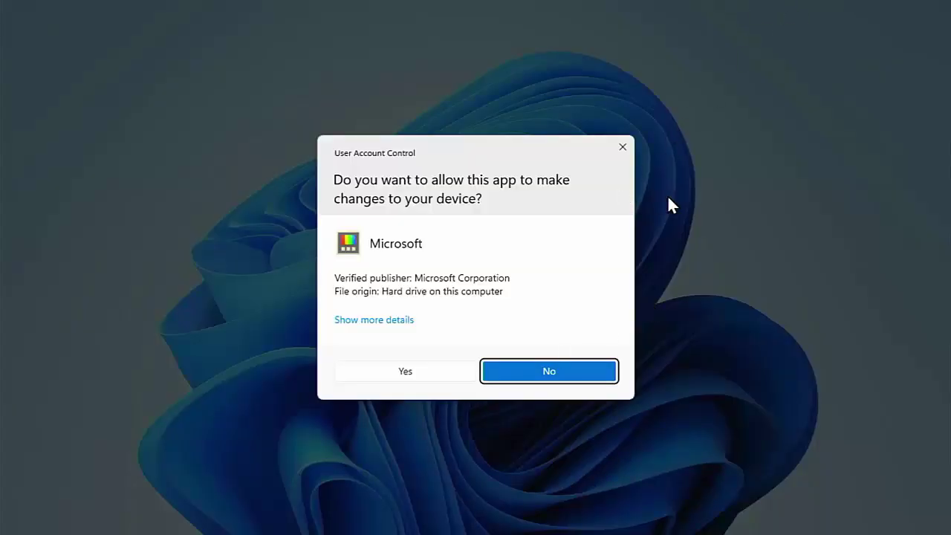
pyautogui.click(442, 376)
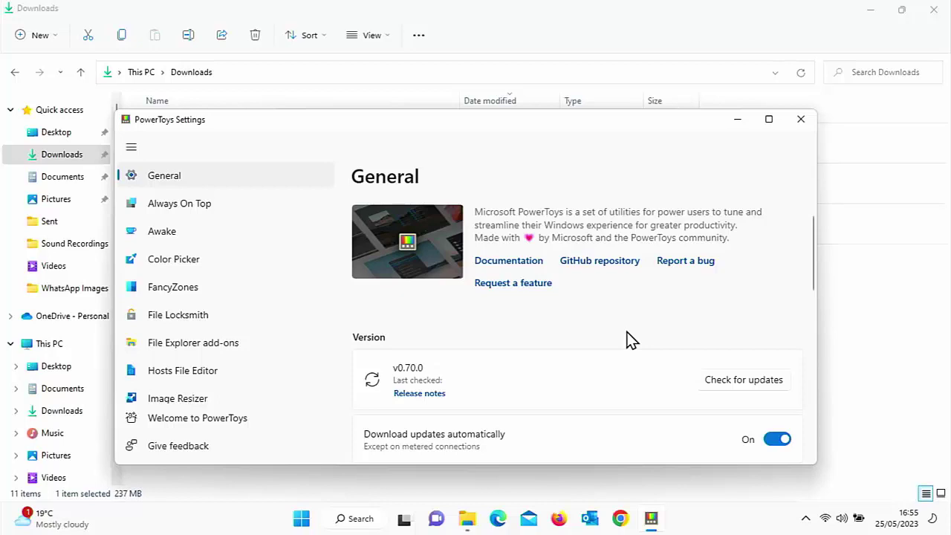
pyautogui.scroll(-5, 627, 340)
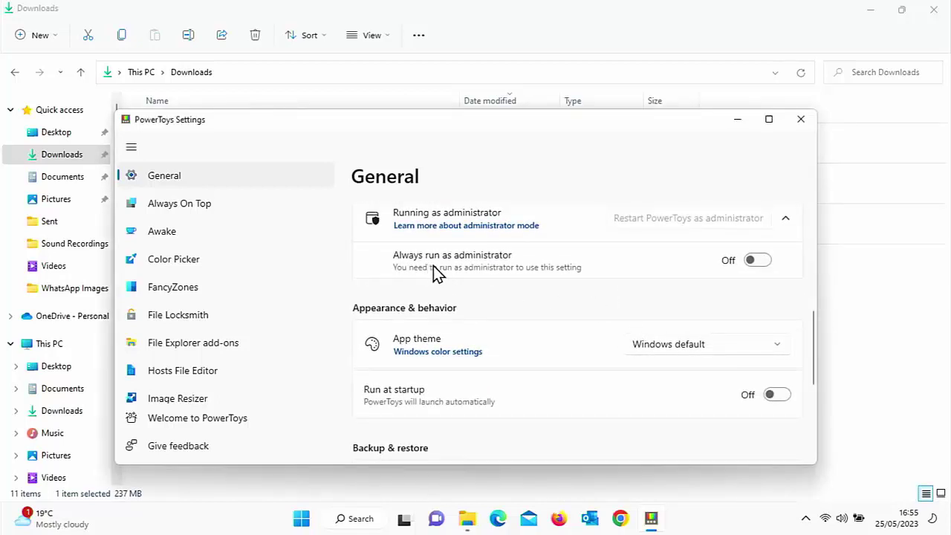
pyautogui.click(766, 260)
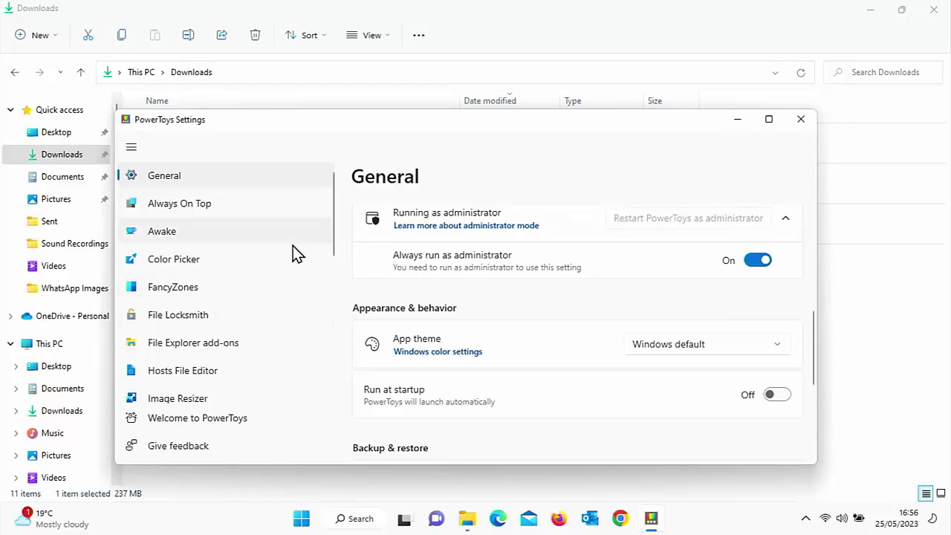
pyautogui.scroll(-1, 201, 314)
pyautogui.scroll(-5, 199, 309)
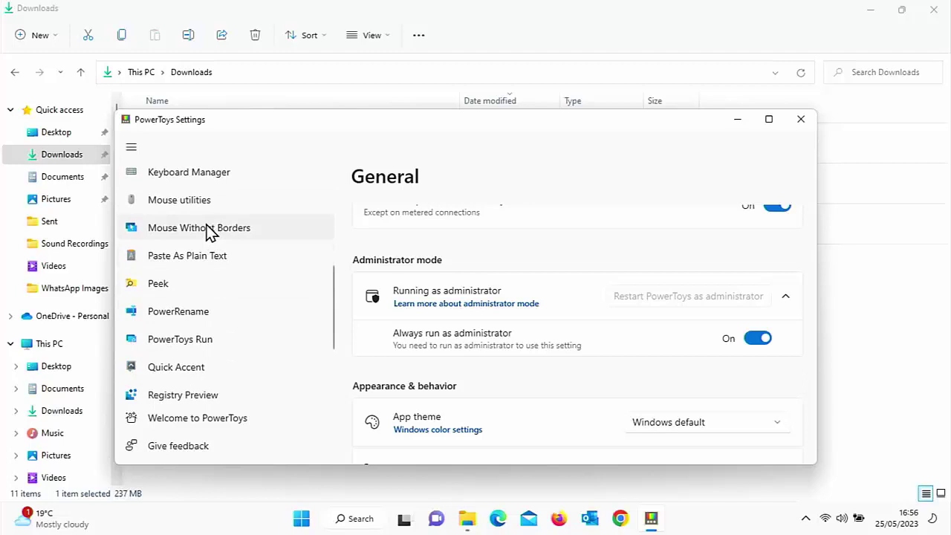
# - Turn Mouse Without Borders On, generate a new security key, and show the Connect fields for another PC
pyautogui.click(208, 232)
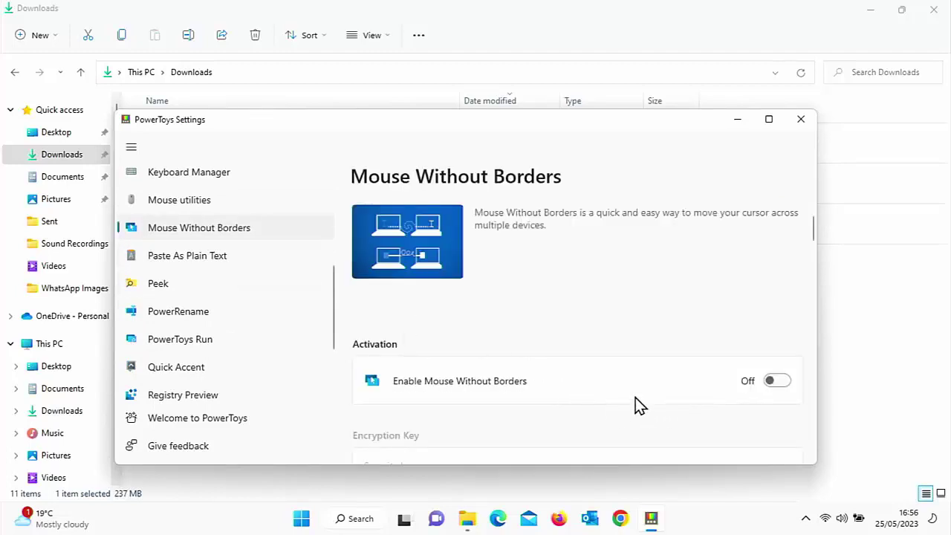
pyautogui.click(780, 380)
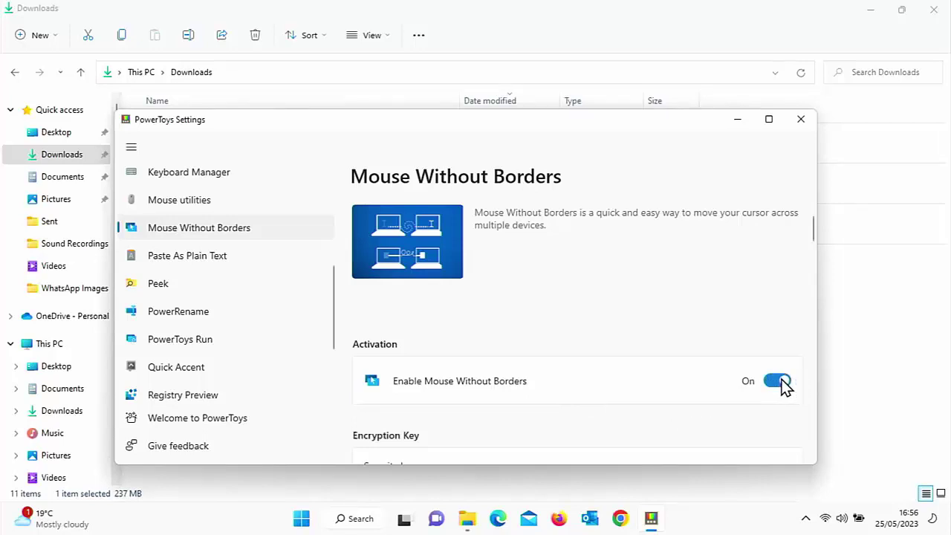
pyautogui.scroll(-3, 715, 385)
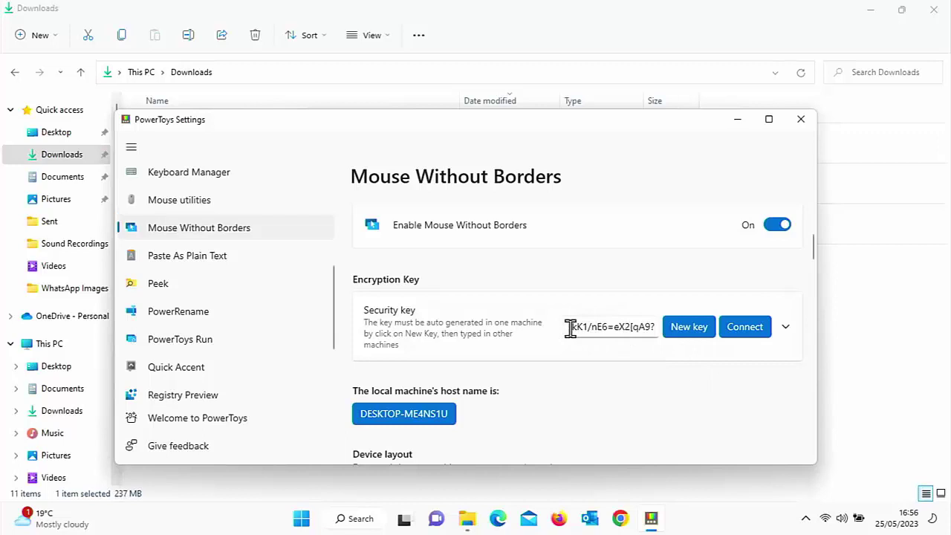
pyautogui.click(691, 328)
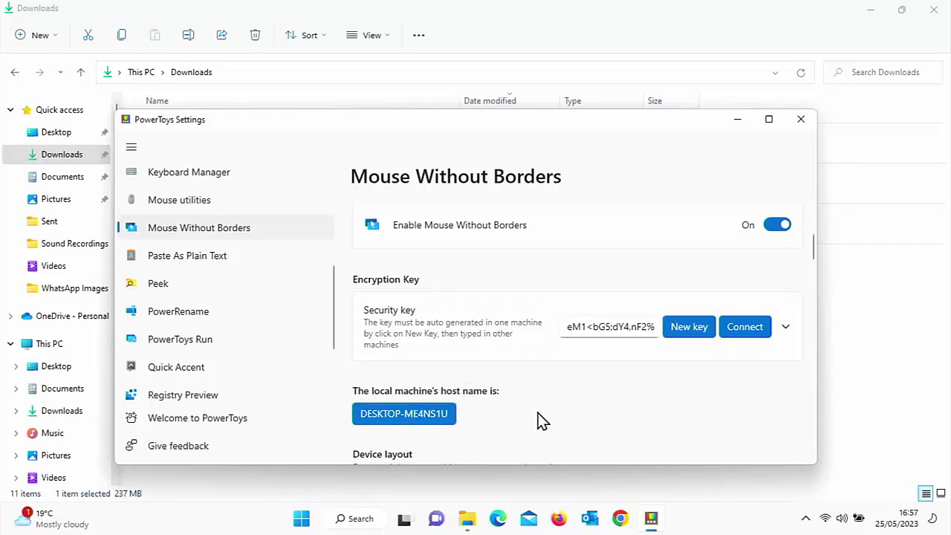
pyautogui.click(766, 335)
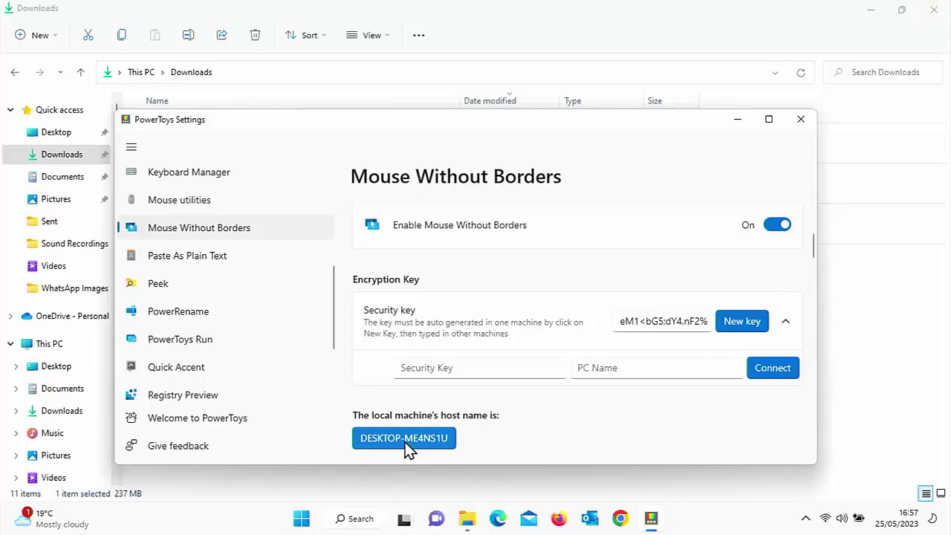
# - Minimize the File Explorer Downloads window to reveal the Windows desktop
pyautogui.moveTo(104, 526)
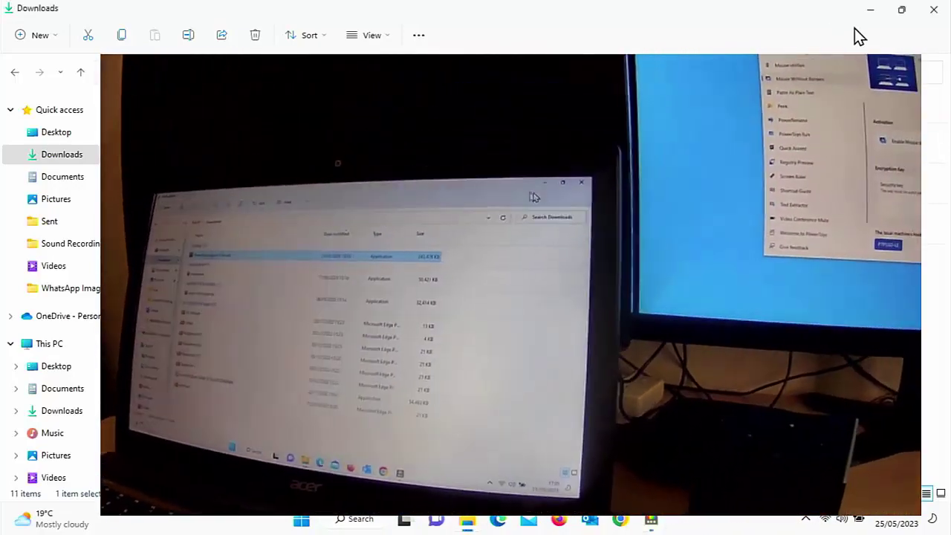
pyautogui.click(871, 11)
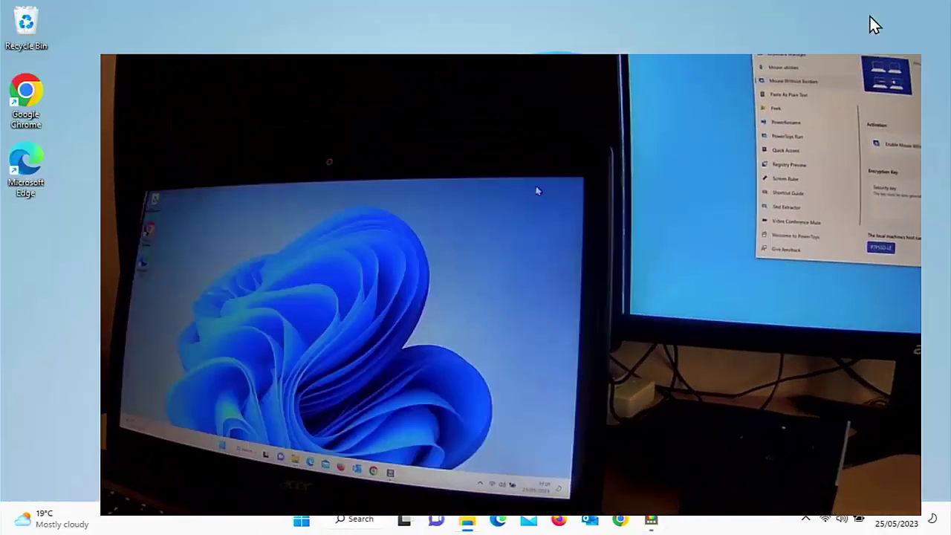